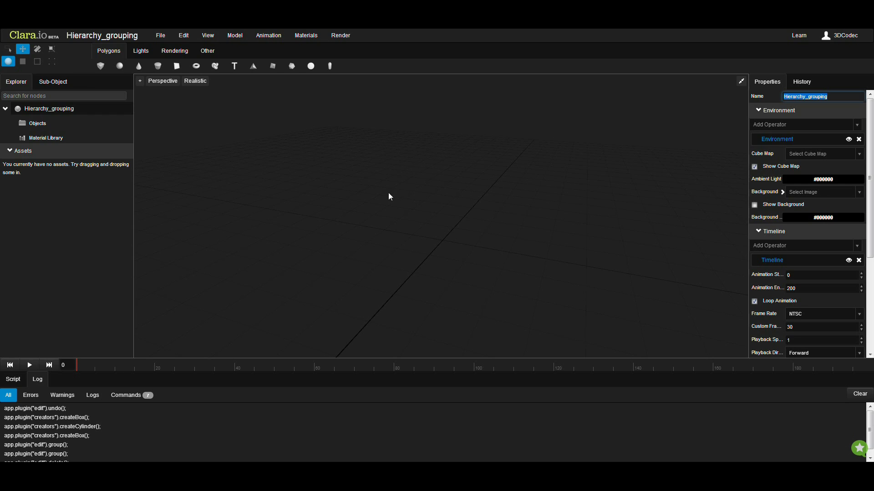
Step: Create a box, a sphere and a cylinder spaced apart along the X axis, with the cylinder at about X 2.49
{"action": "left_click", "coordinate": [101, 66]}
{"action": "mouse_move", "coordinate": [455, 240]}
{"action": "left_mouse_down"}
{"action": "mouse_move", "coordinate": [392, 229]}
{"action": "mouse_move", "coordinate": [443, 236]}
{"action": "left_mouse_up"}
{"action": "left_click", "coordinate": [120, 66]}
{"action": "left_click", "coordinate": [157, 66]}
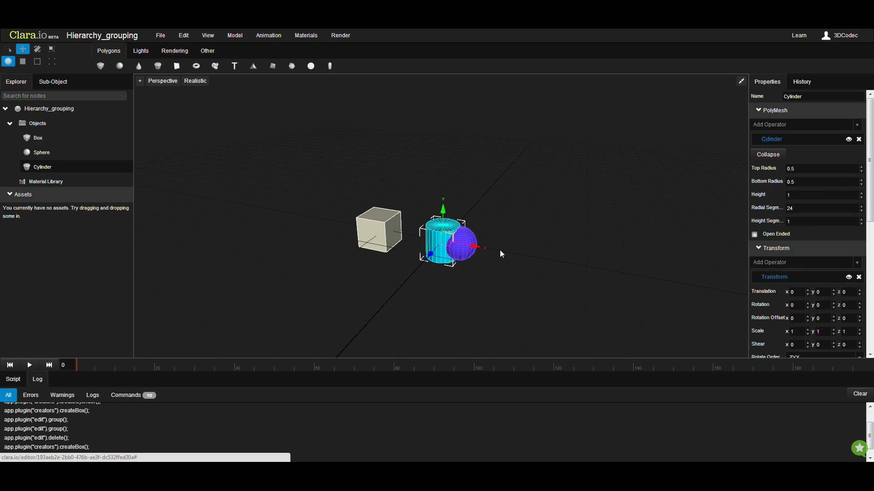
{"action": "left_click_drag", "start_coordinate": [500, 250], "coordinate": [555, 266]}
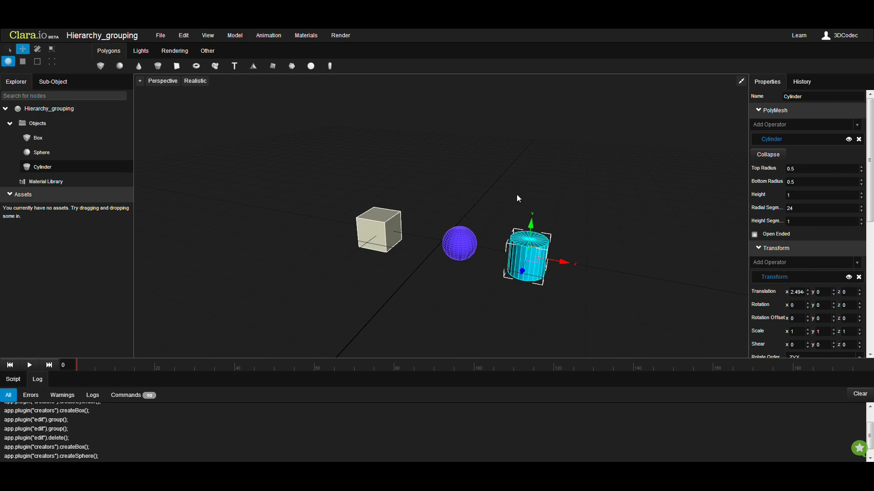
Step: Select the box, sphere and cylinder together and group them
{"action": "left_click", "coordinate": [542, 216]}
{"action": "left_click_drag", "start_coordinate": [572, 195], "coordinate": [363, 287]}
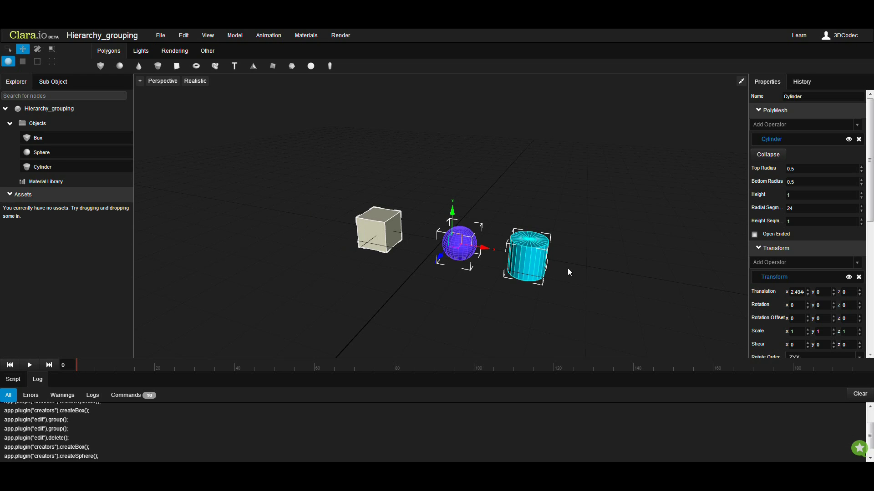
{"action": "right_click", "coordinate": [519, 247]}
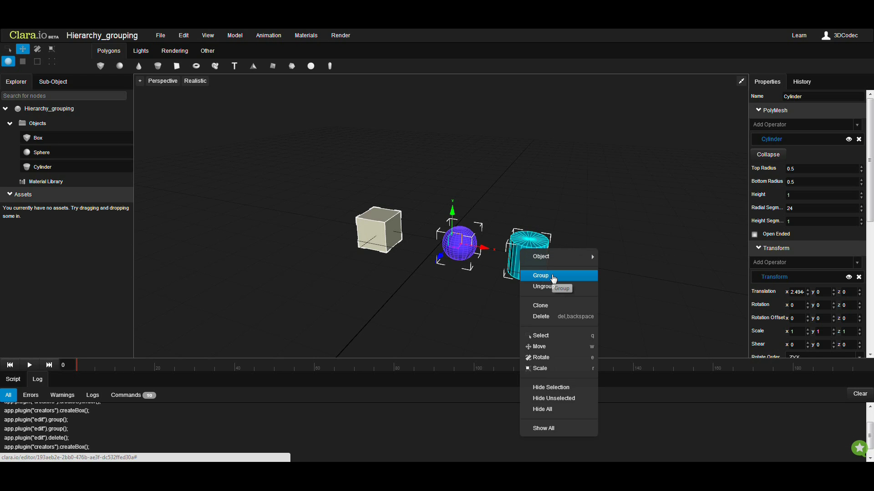
{"action": "left_click", "coordinate": [541, 276]}
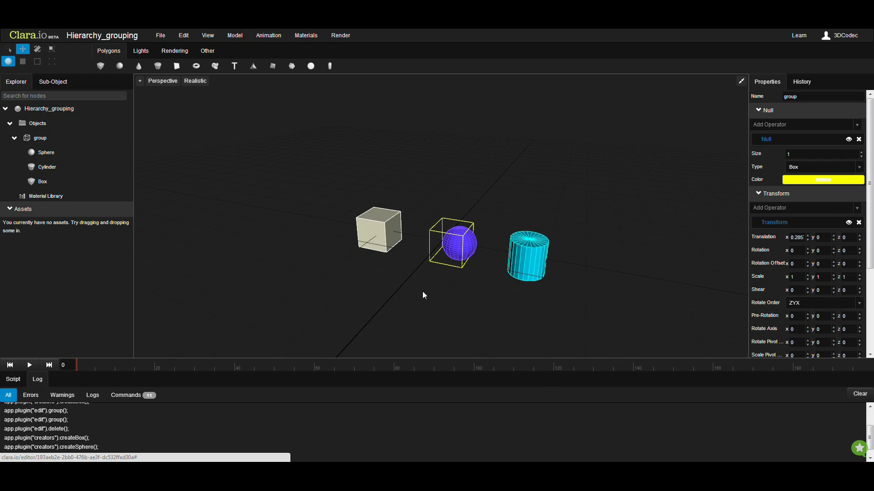
Step: Move the group along the X axis to about 0.17 and set its Y rotation to 10
{"action": "left_click", "coordinate": [436, 234]}
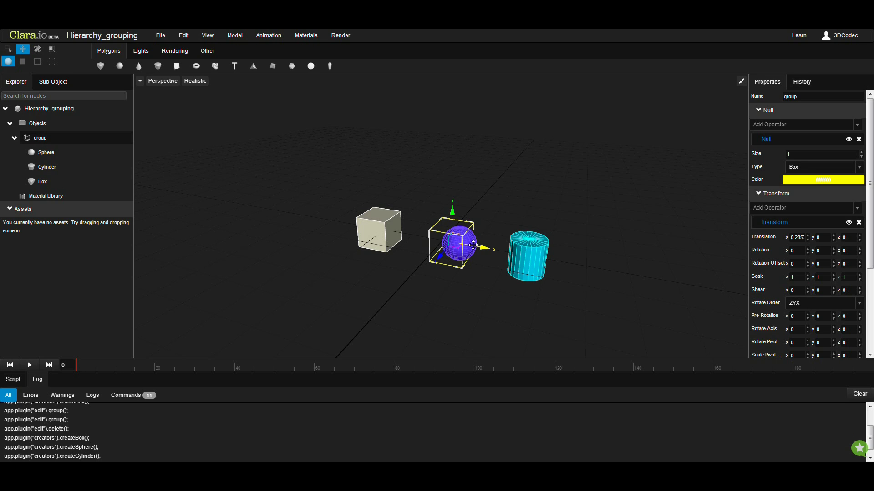
{"action": "mouse_move", "coordinate": [473, 246]}
{"action": "left_mouse_down"}
{"action": "mouse_move", "coordinate": [414, 237]}
{"action": "mouse_move", "coordinate": [516, 247]}
{"action": "mouse_move", "coordinate": [463, 244]}
{"action": "left_mouse_up"}
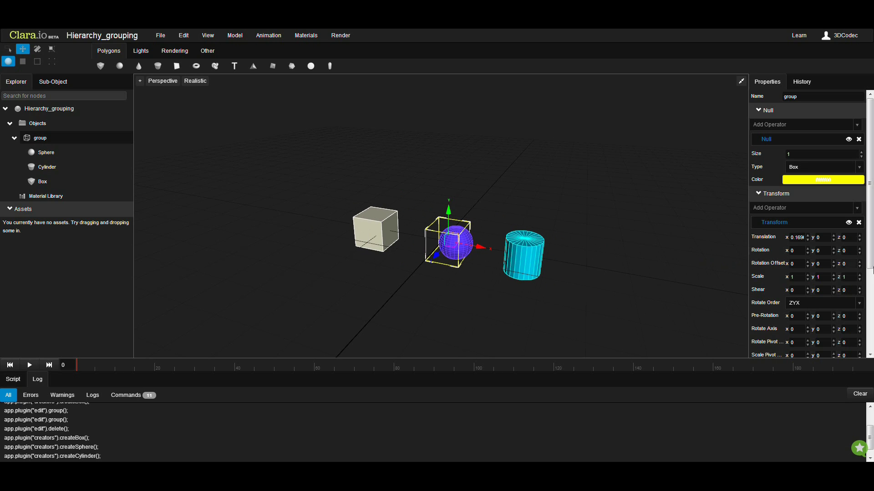
{"action": "left_click_drag", "start_coordinate": [833, 252], "coordinate": [663, 271]}
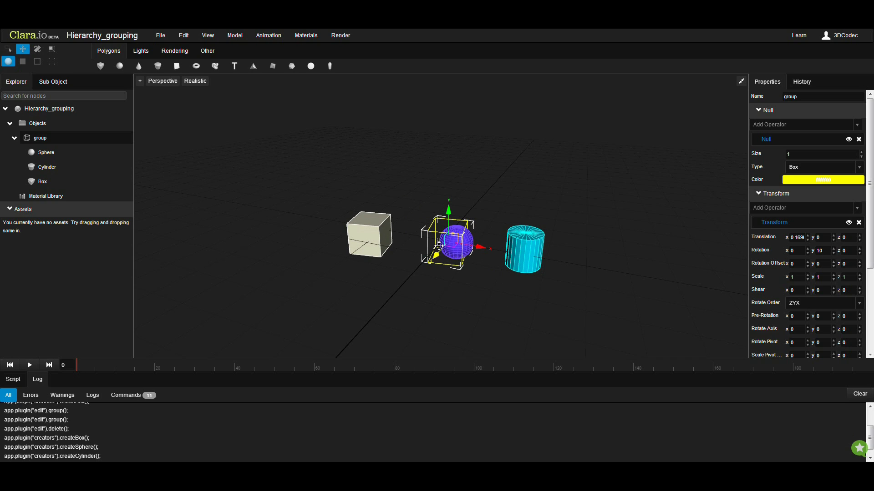
{"action": "left_click", "coordinate": [482, 277]}
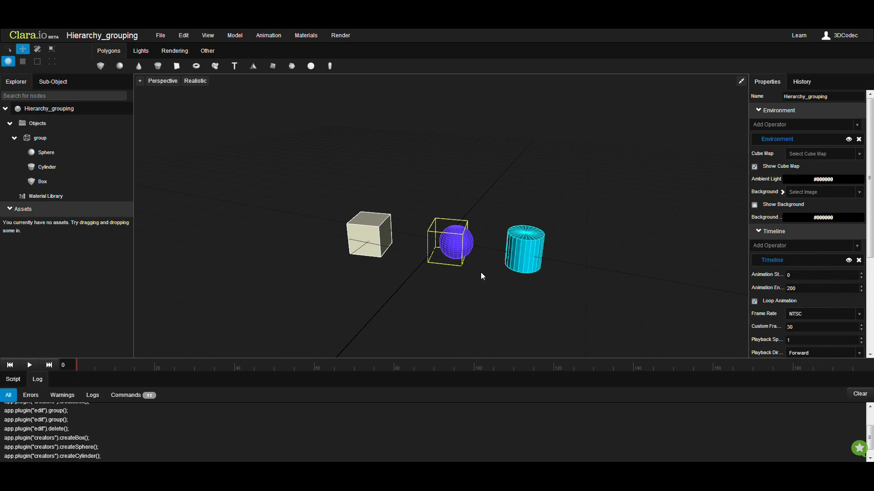
Step: Ungroup the box, sphere and cylinder, starting from the cylinder
{"action": "left_click", "coordinate": [514, 243]}
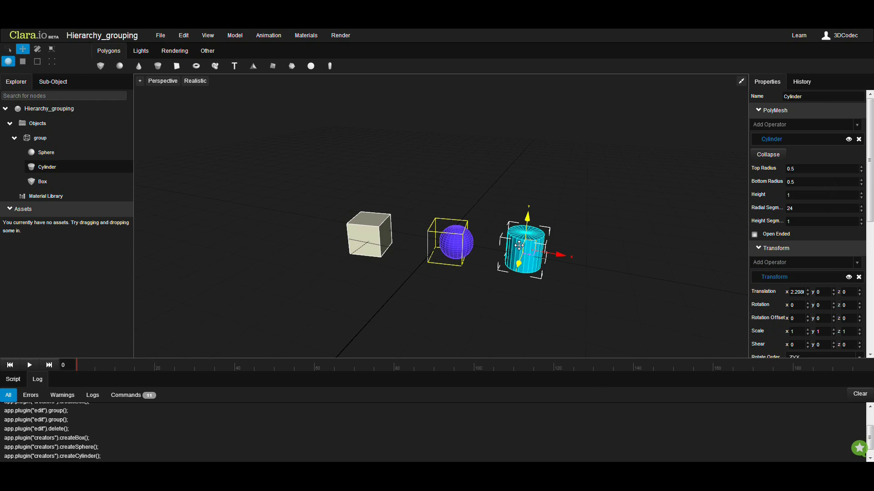
{"action": "right_click", "coordinate": [518, 246]}
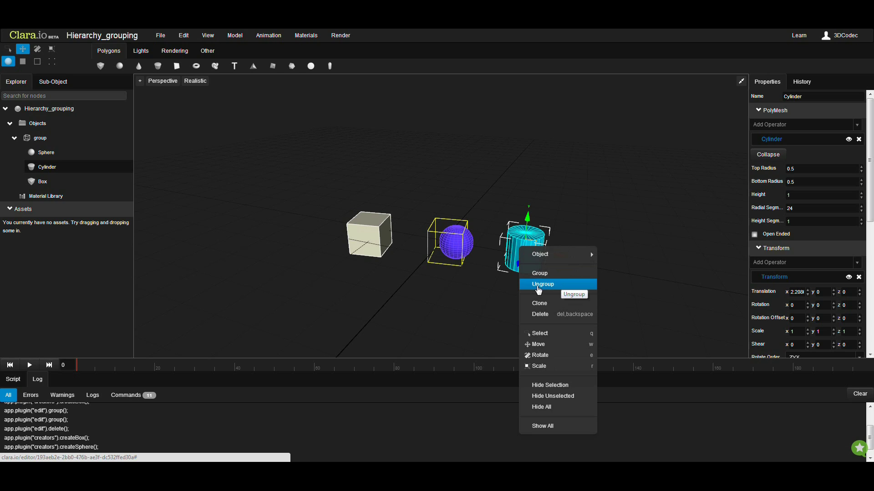
{"action": "left_click", "coordinate": [538, 287]}
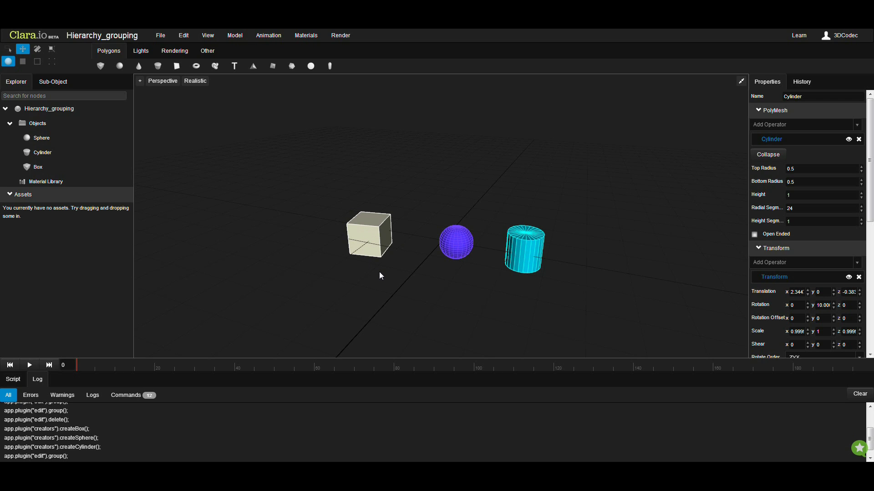
Step: Build a parent-child hierarchy by nesting the sphere under the cylinder and the box under the sphere
{"action": "middle_click_drag", "start_coordinate": [393, 268], "coordinate": [407, 253]}
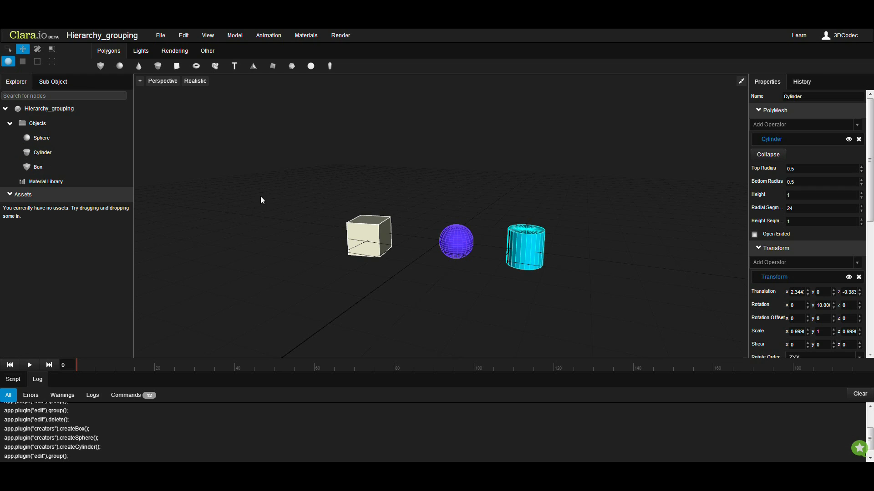
{"action": "left_click", "coordinate": [471, 239]}
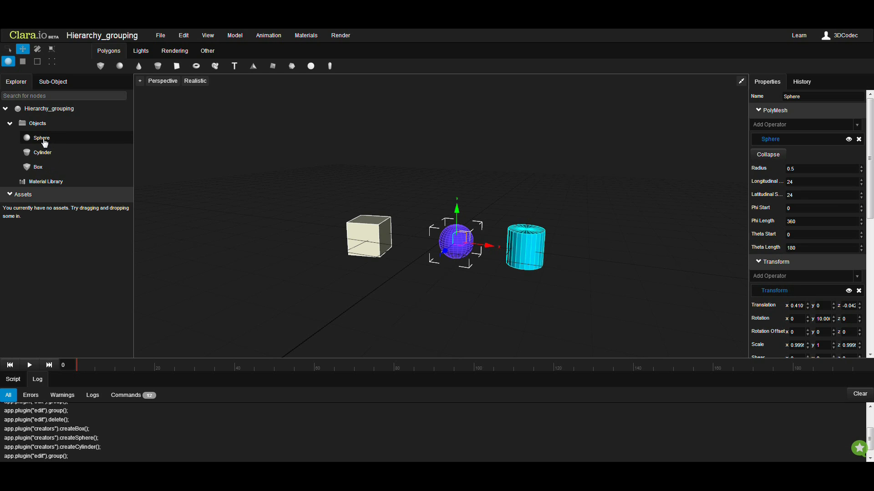
{"action": "left_click_drag", "start_coordinate": [46, 143], "coordinate": [48, 153]}
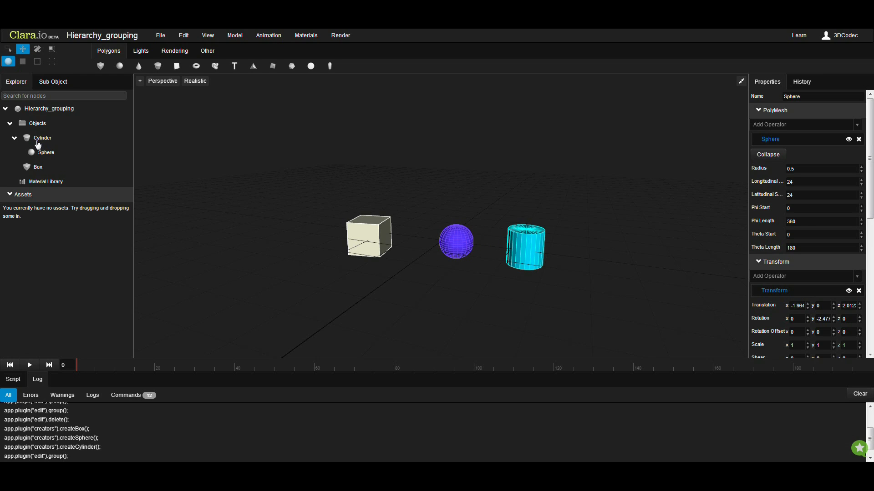
{"action": "left_click", "coordinate": [37, 140]}
{"action": "left_click", "coordinate": [37, 172]}
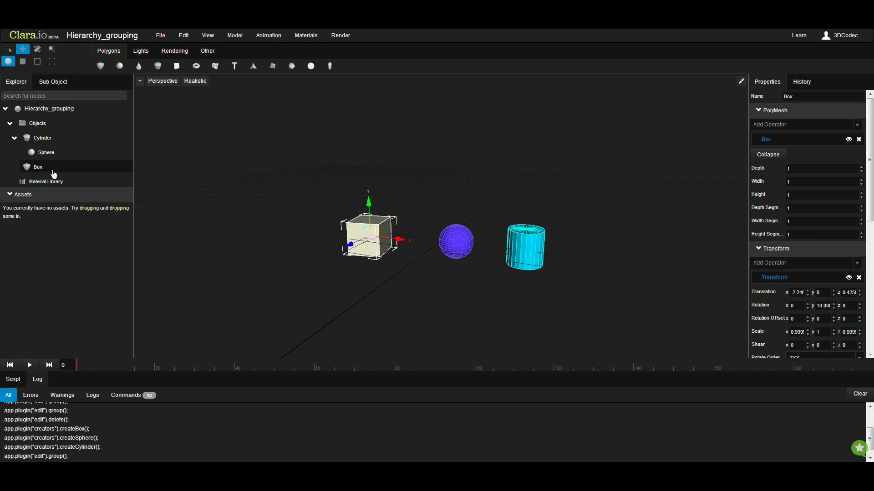
{"action": "left_click_drag", "start_coordinate": [31, 171], "coordinate": [58, 159]}
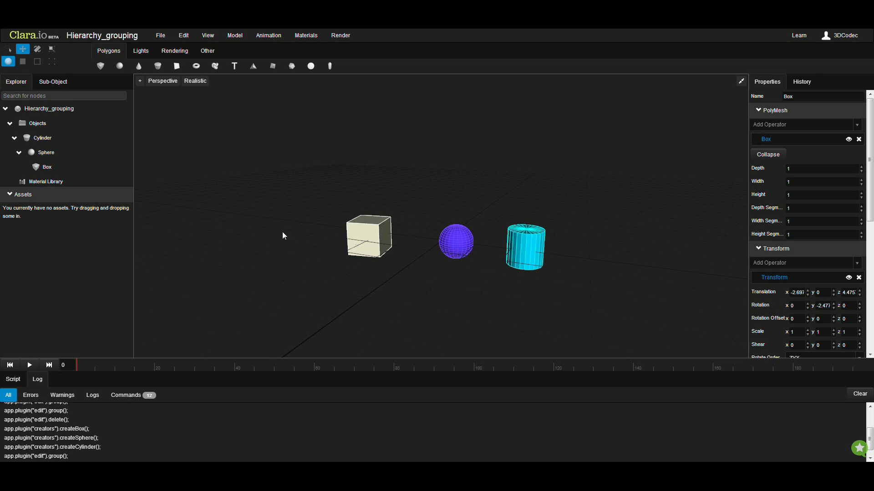
Step: Set the X rotation of the box to 34, the sphere to 21 and the cylinder to -6
{"action": "left_click", "coordinate": [45, 168]}
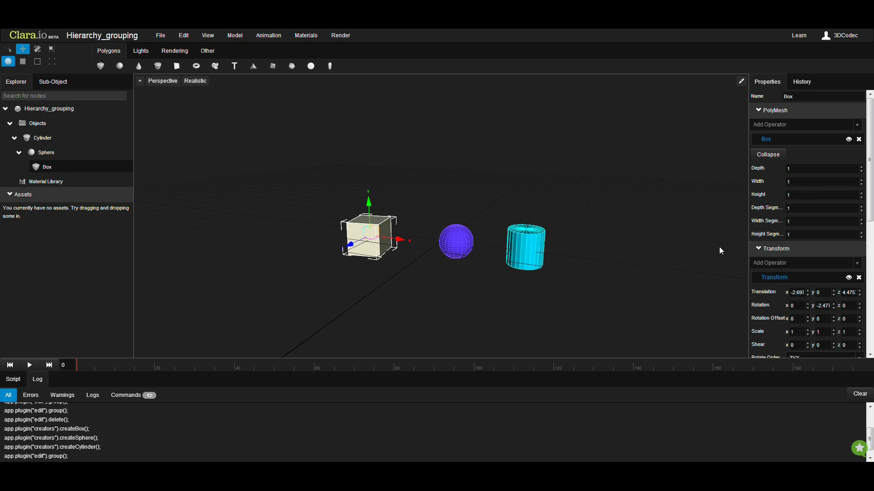
{"action": "left_click_drag", "start_coordinate": [810, 305], "coordinate": [807, 285]}
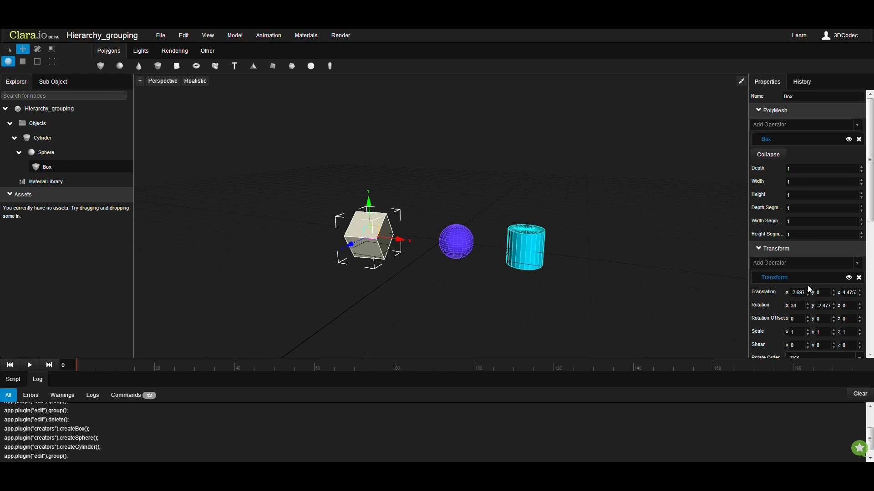
{"action": "left_click", "coordinate": [472, 250]}
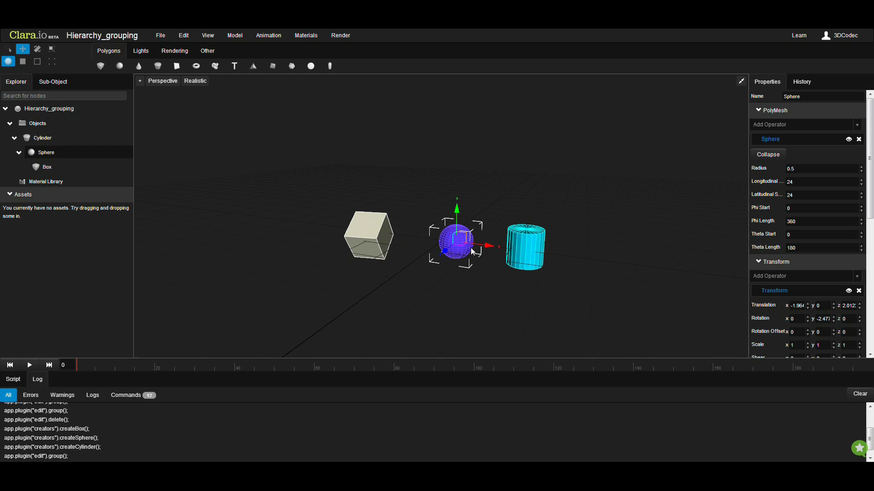
{"action": "left_click_drag", "start_coordinate": [812, 321], "coordinate": [811, 296]}
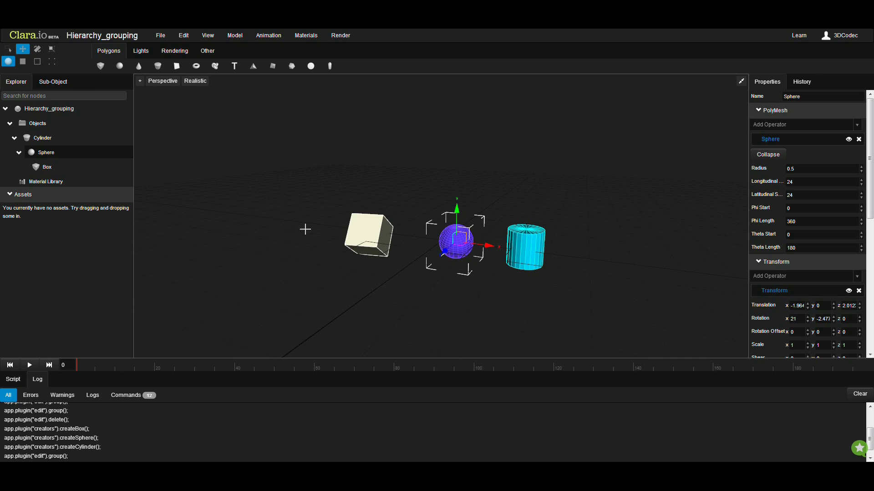
{"action": "left_click", "coordinate": [43, 139]}
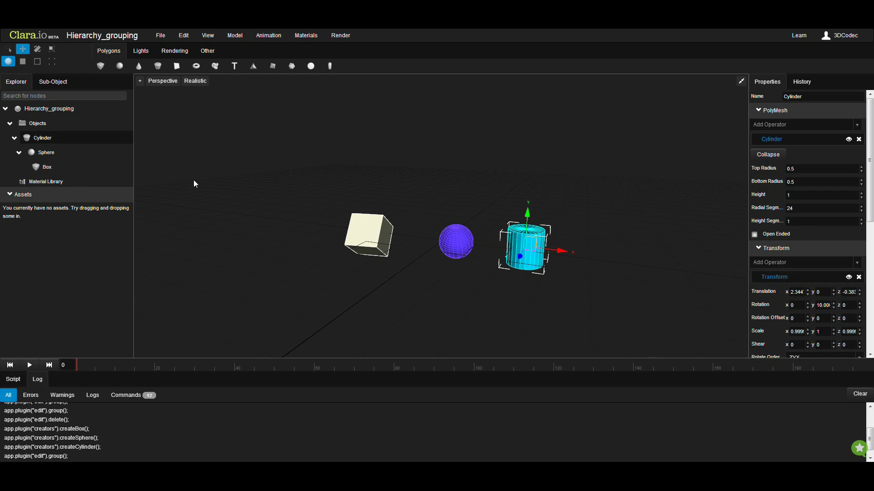
{"action": "left_click_drag", "start_coordinate": [810, 306], "coordinate": [550, 294]}
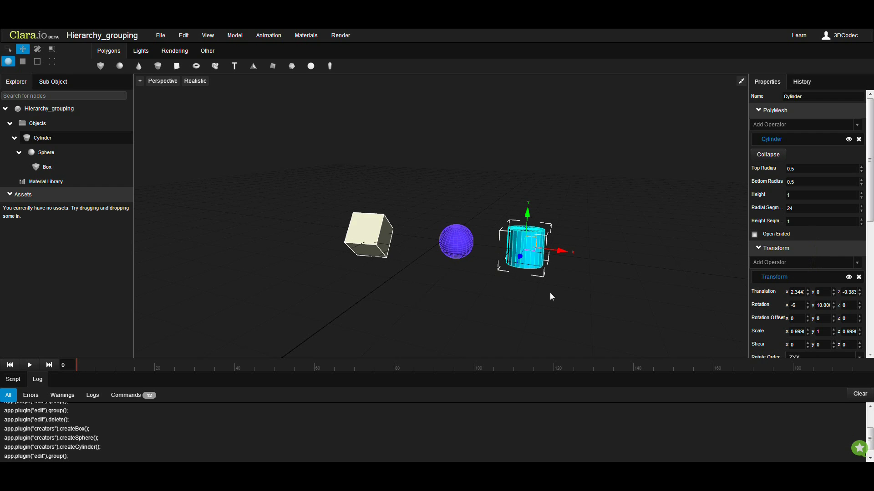
Step: Move the cylinder along X to about 2.21 and its child sphere to about -2.66
{"action": "mouse_move", "coordinate": [556, 249]}
{"action": "left_mouse_down"}
{"action": "mouse_move", "coordinate": [406, 230]}
{"action": "mouse_move", "coordinate": [549, 250]}
{"action": "left_mouse_up"}
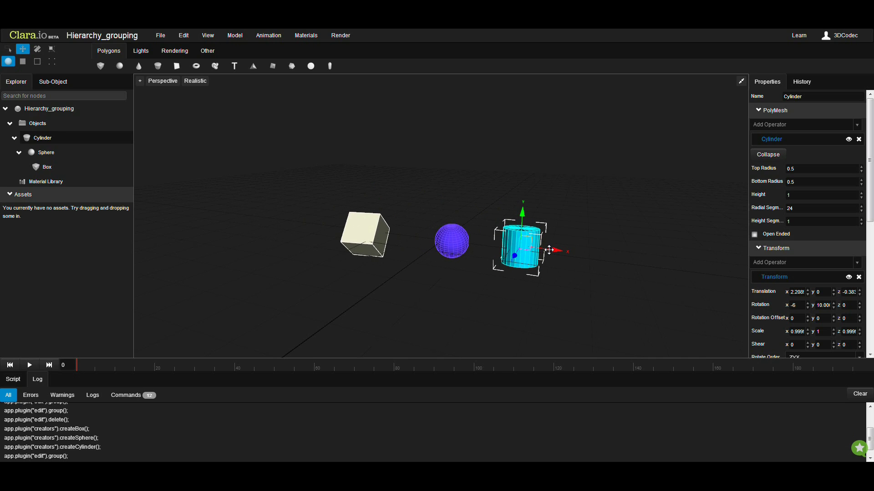
{"action": "left_click", "coordinate": [448, 242]}
{"action": "left_click_drag", "start_coordinate": [480, 244], "coordinate": [458, 242]}
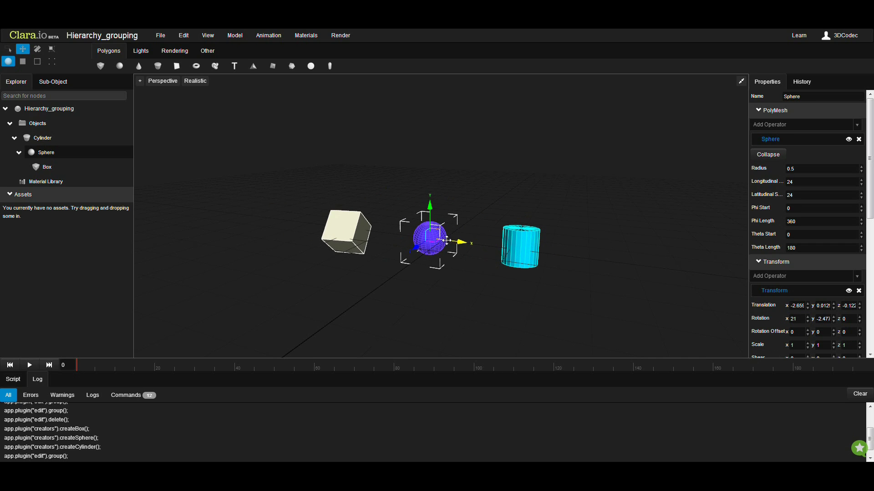
Step: Move the box out from under the sphere so that it sits directly under Objects
{"action": "left_click", "coordinate": [43, 168]}
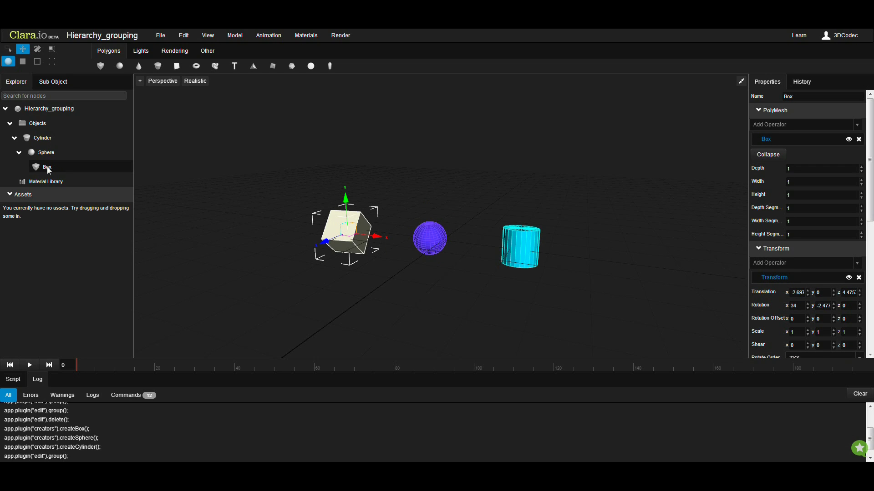
{"action": "left_click_drag", "start_coordinate": [50, 170], "coordinate": [67, 130]}
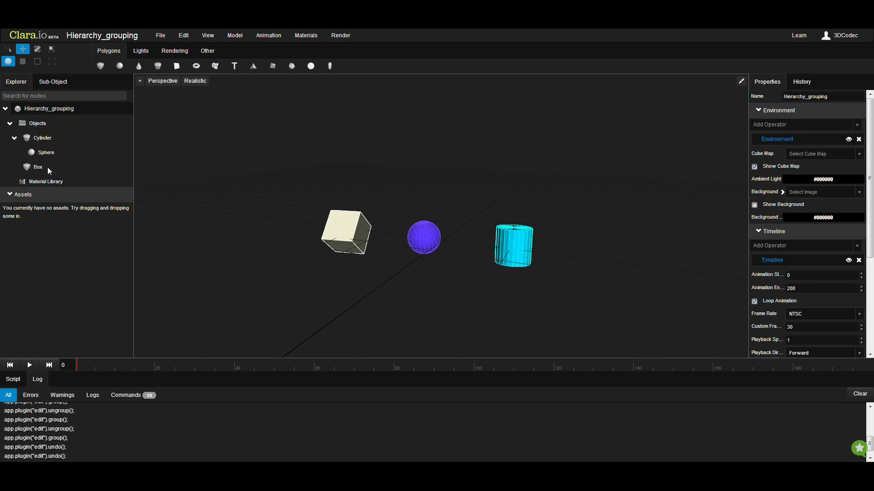
{"action": "left_click", "coordinate": [47, 168]}
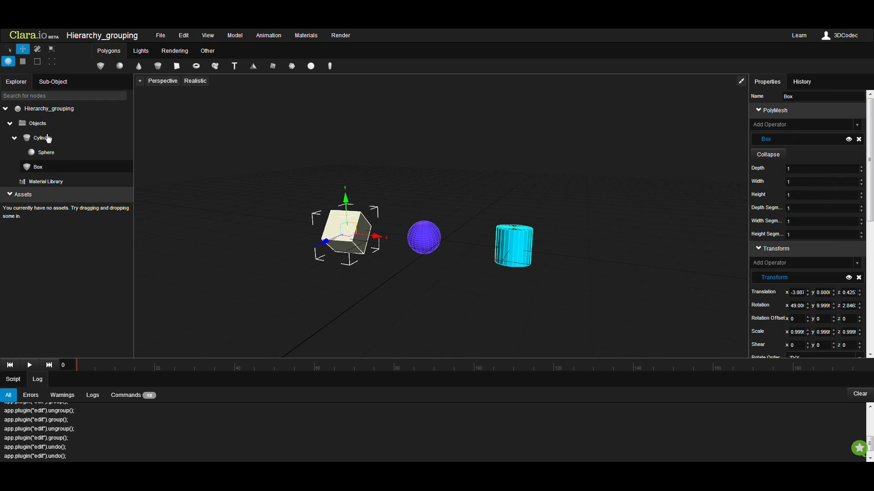
Step: Group the sphere together with its parent cylinder, leaving the box outside the group
{"action": "left_click", "coordinate": [343, 289]}
{"action": "left_click_drag", "start_coordinate": [412, 204], "coordinate": [526, 267]}
{"action": "left_click", "coordinate": [449, 254]}
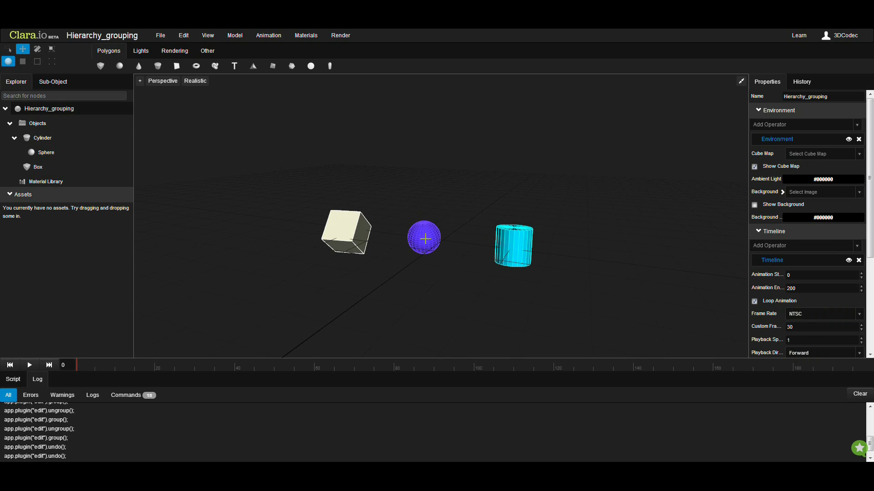
{"action": "left_click", "coordinate": [423, 236]}
{"action": "right_click", "coordinate": [424, 240]}
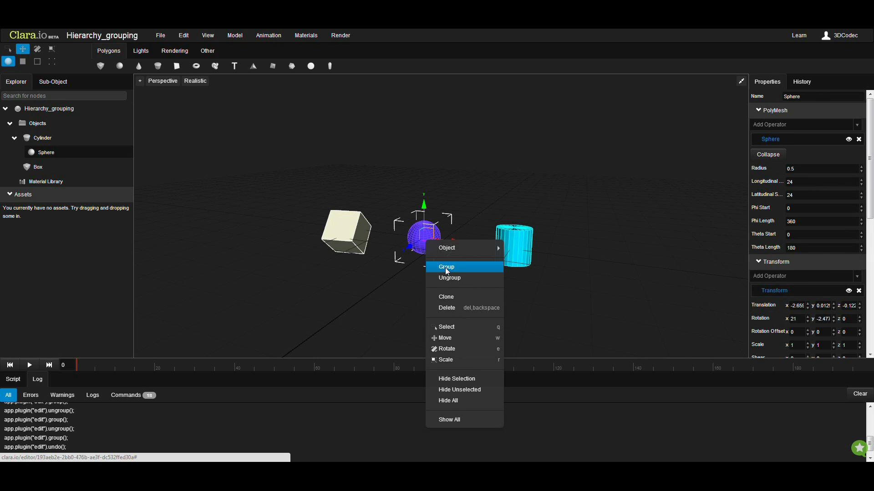
{"action": "left_click", "coordinate": [446, 268]}
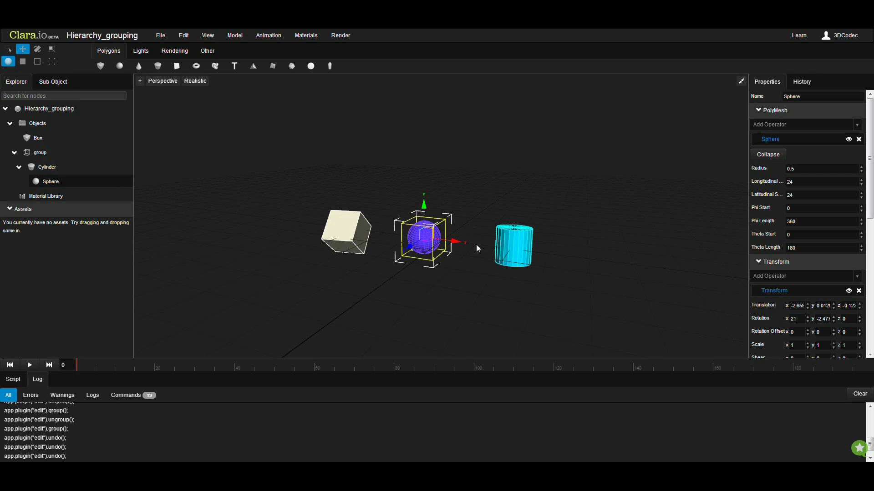
Step: Try moving the group with the cylinder and sphere along the X axis
{"action": "left_click", "coordinate": [40, 154]}
{"action": "left_click_drag", "start_coordinate": [439, 240], "coordinate": [403, 240]}
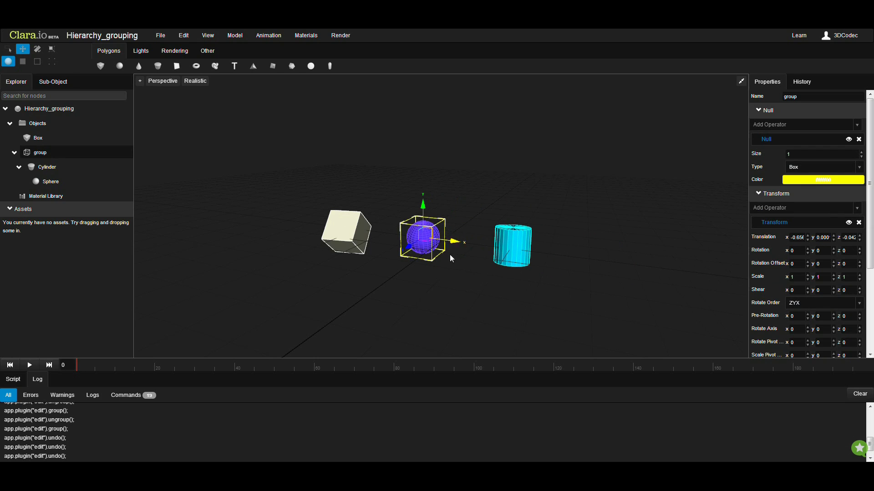
{"action": "left_click", "coordinate": [431, 271]}
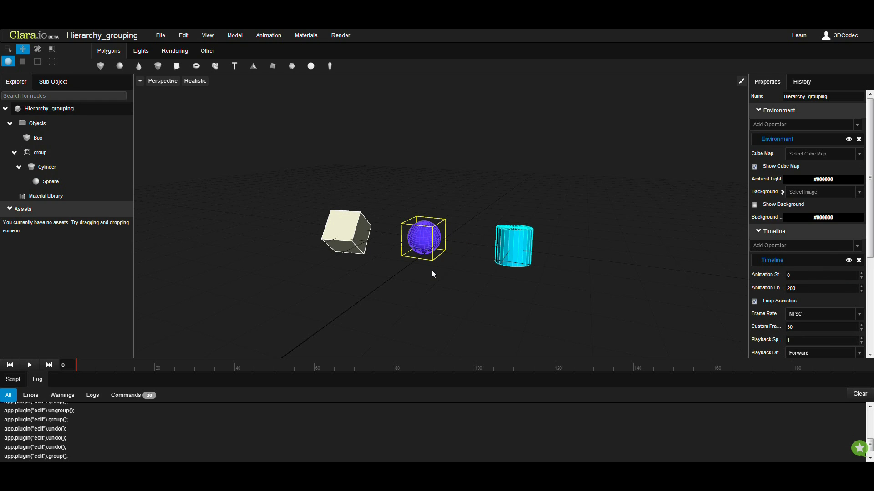
Step: Select the group and use Select Children to pick the cylinder and sphere inside it
{"action": "left_click", "coordinate": [443, 221]}
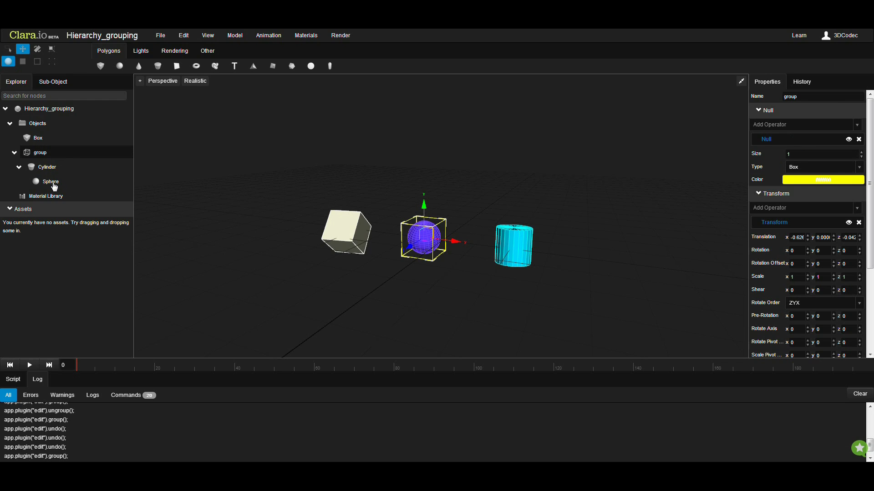
{"action": "right_click", "coordinate": [41, 157]}
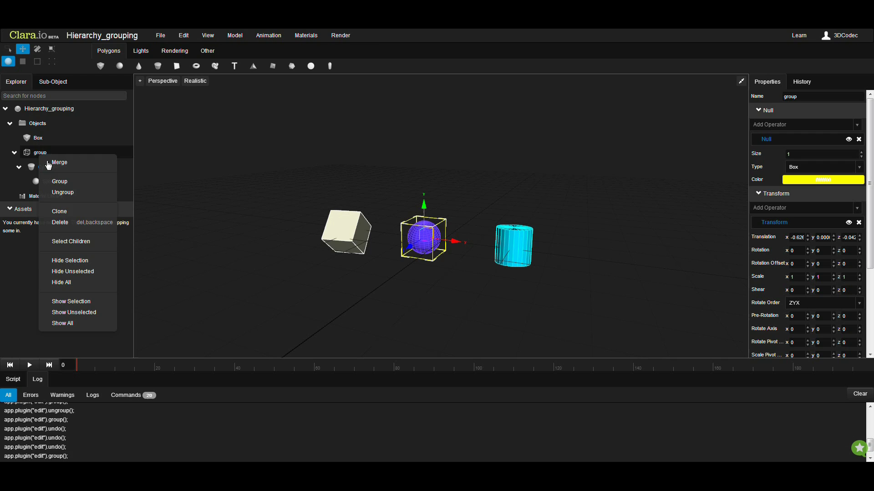
{"action": "left_click", "coordinate": [75, 242]}
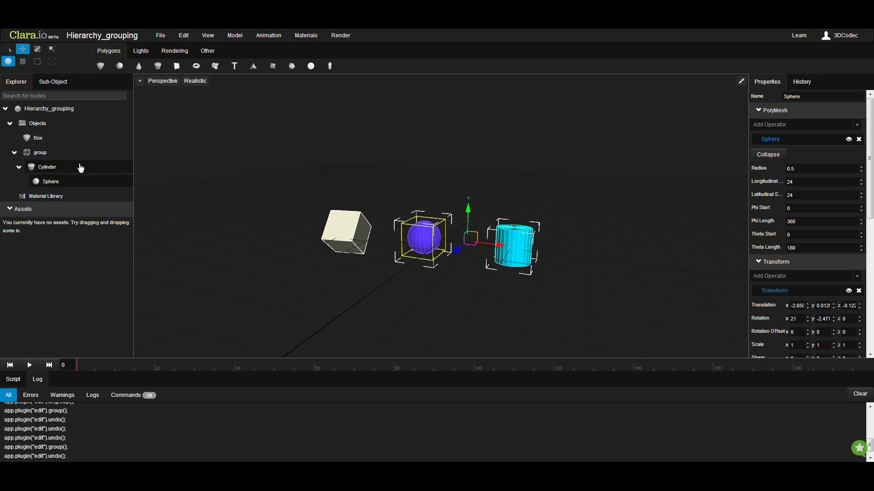
Step: Hide the group's own box marker with Hide Selection, leaving the cylinder and sphere shown
{"action": "left_click", "coordinate": [42, 153]}
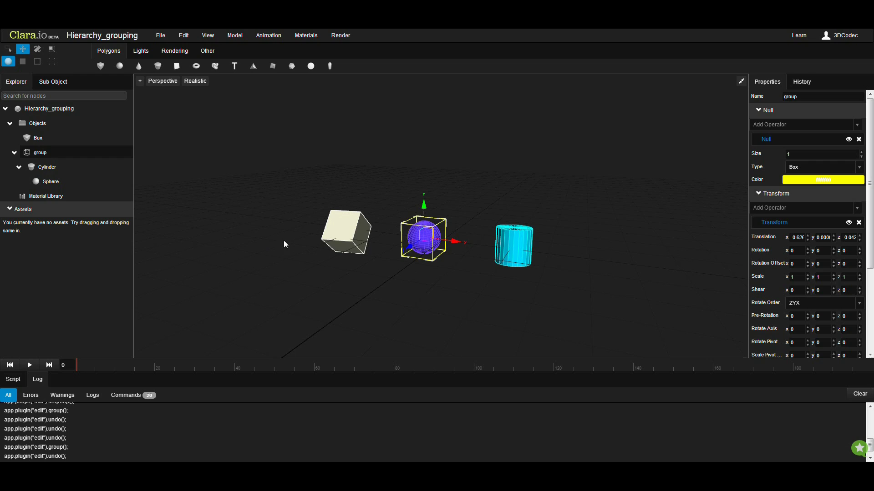
{"action": "right_click", "coordinate": [403, 224]}
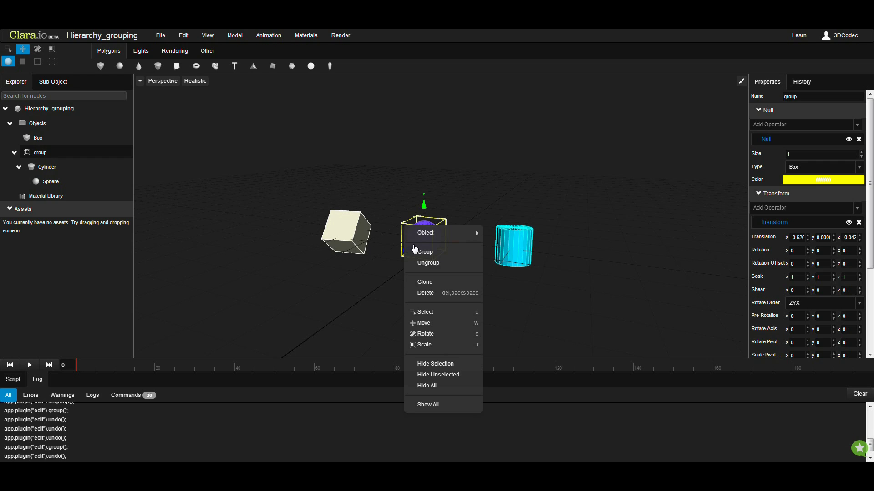
{"action": "left_click", "coordinate": [448, 365]}
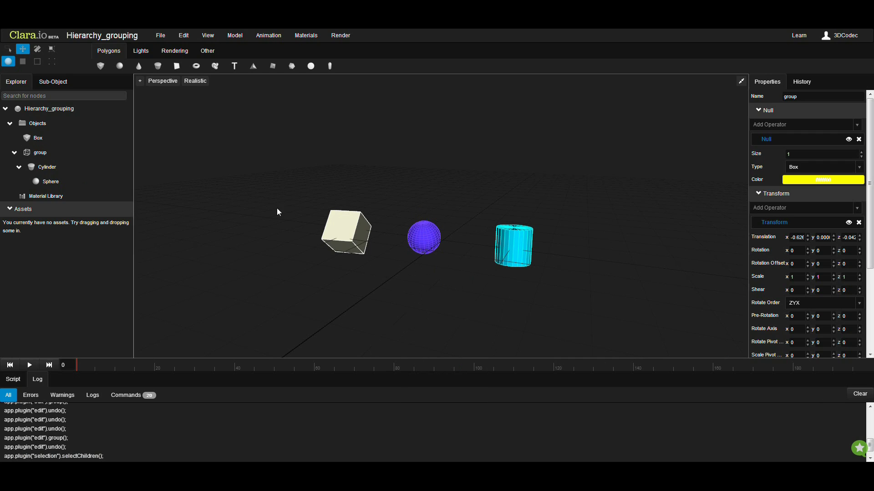
Step: Bring the hidden group marker back with Show Selection
{"action": "left_click", "coordinate": [37, 157]}
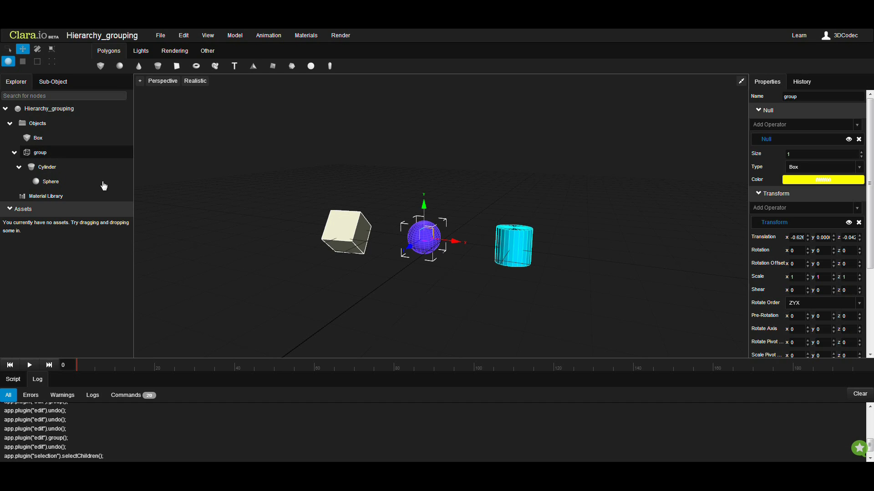
{"action": "right_click", "coordinate": [38, 154]}
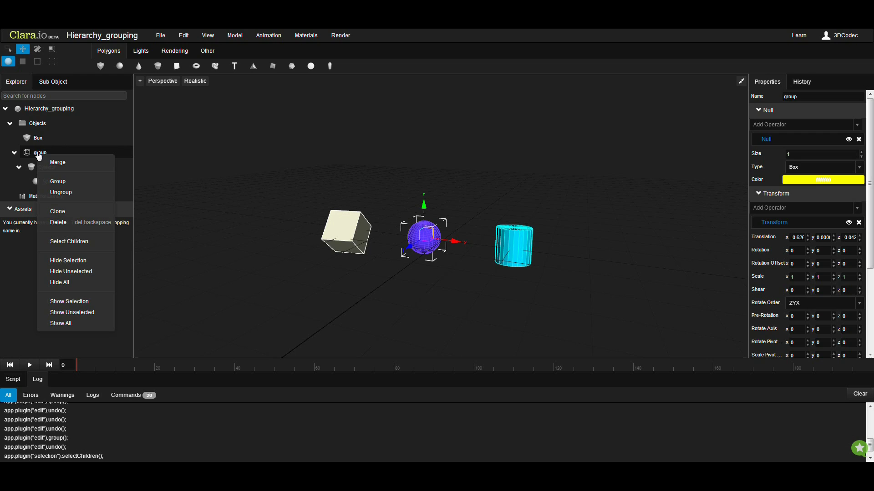
{"action": "left_click", "coordinate": [61, 302]}
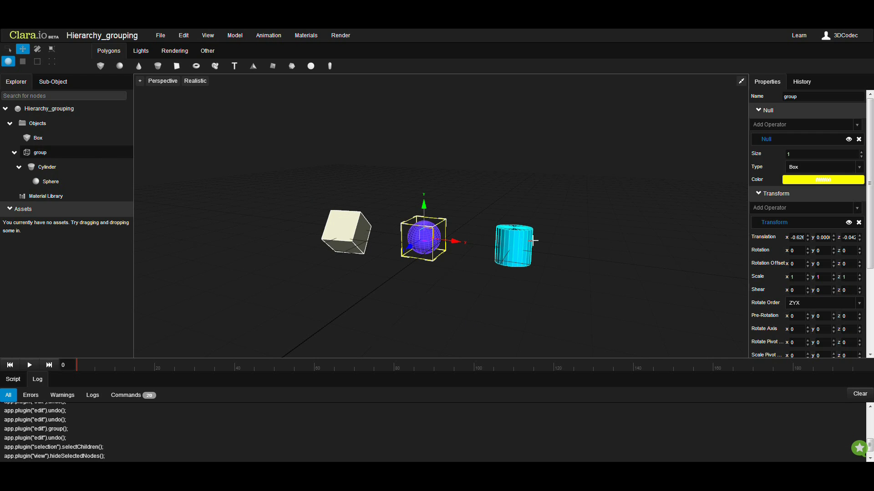
Step: Isolate the cylinder with Hide Unselected and restore every object with Show All
{"action": "left_click", "coordinate": [518, 241]}
{"action": "right_click", "coordinate": [508, 248]}
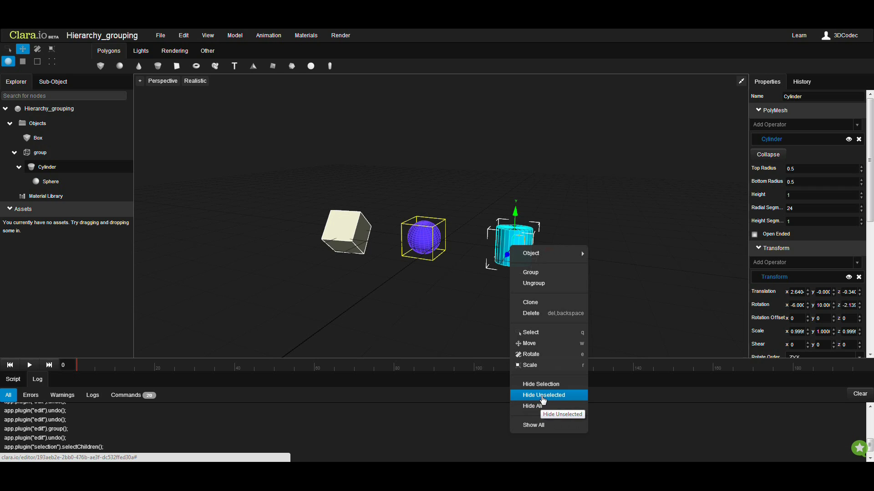
{"action": "left_click", "coordinate": [542, 395]}
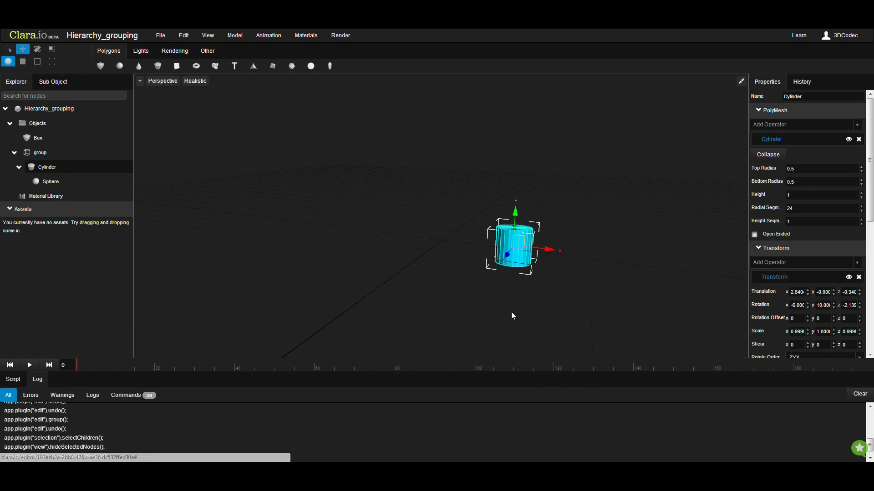
{"action": "right_click", "coordinate": [504, 246]}
{"action": "left_click", "coordinate": [546, 424]}
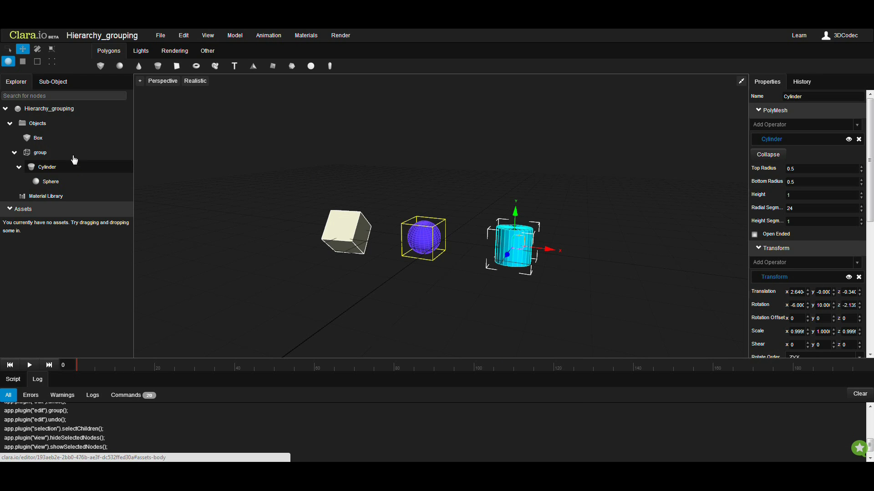
{"action": "right_click", "coordinate": [35, 170]}
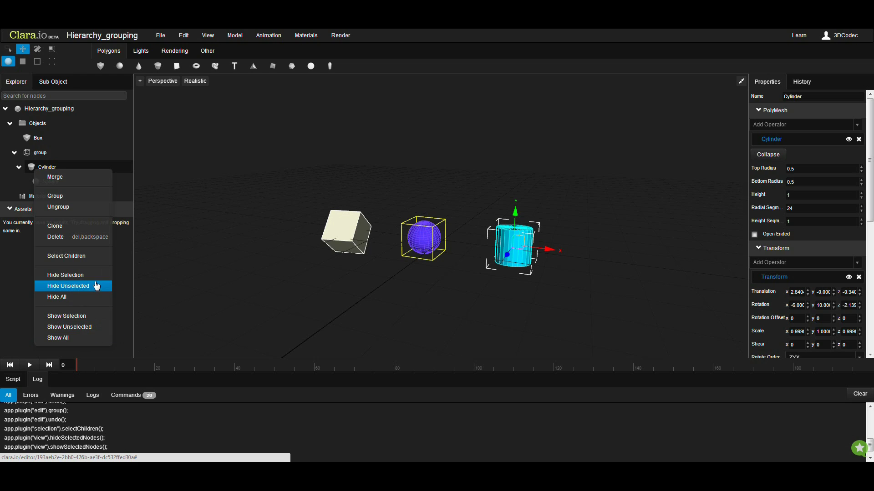
{"action": "left_click", "coordinate": [437, 299]}
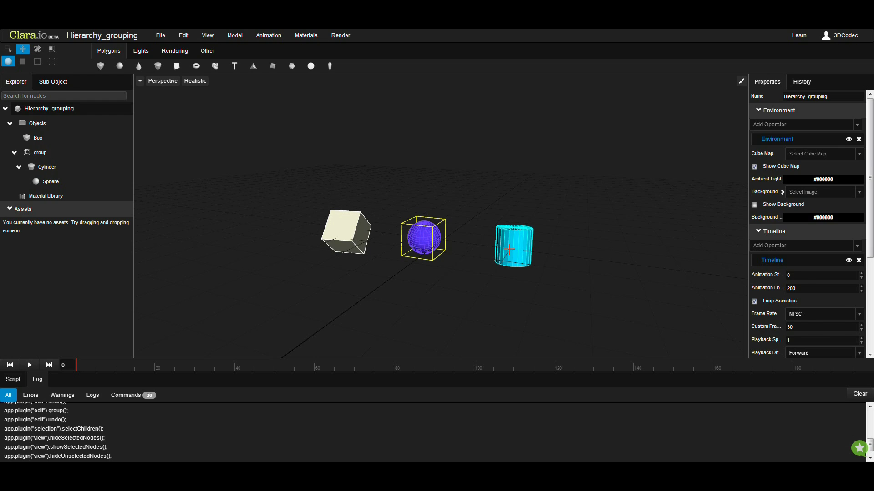
Step: Toggle the visibility of the cylinder alone off and back on
{"action": "left_click", "coordinate": [510, 249]}
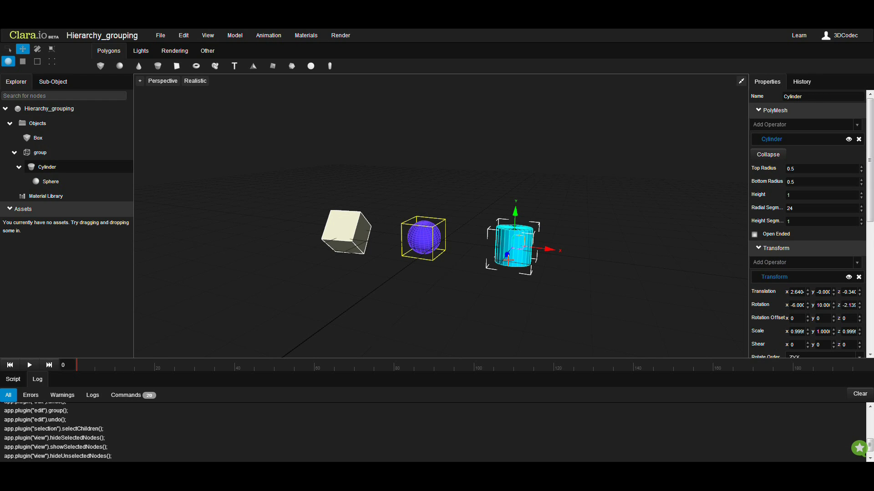
{"action": "key", "text": "alt+h"}
{"action": "key", "text": "h"}
{"action": "key", "text": "h"}
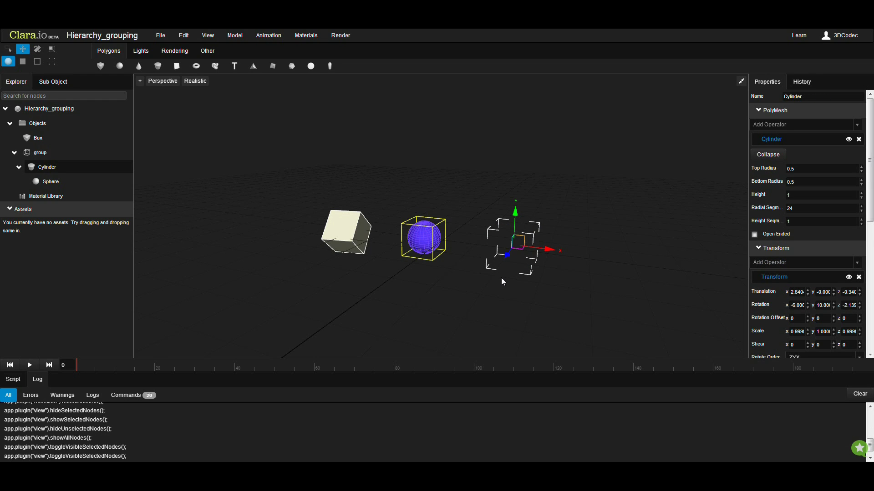
{"action": "key", "text": "h"}
Step: Select the group, cylinder and sphere together in the viewport and toggle their visibility off and back on
{"action": "left_click_drag", "start_coordinate": [572, 187], "coordinate": [383, 332]}
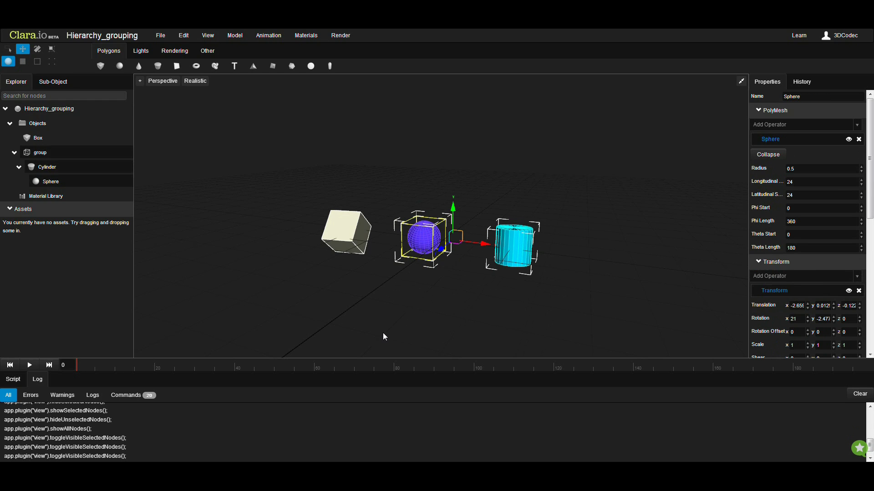
{"action": "key", "text": "h"}
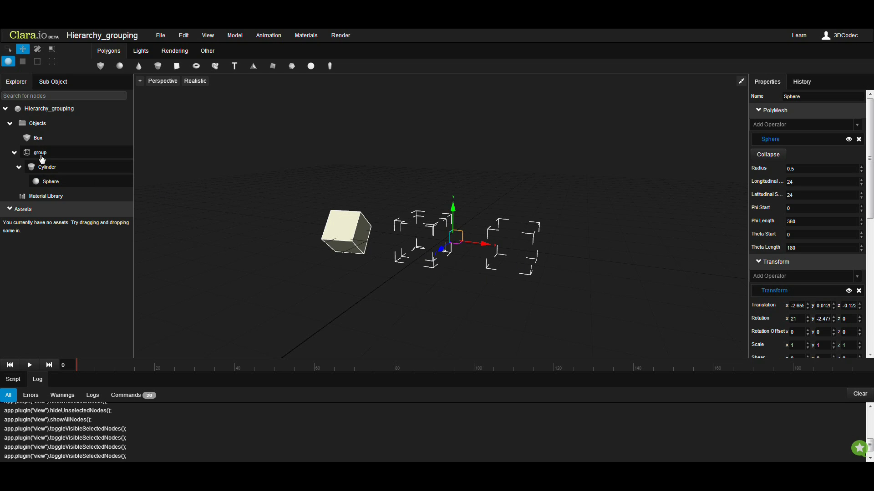
{"action": "key", "text": "h"}
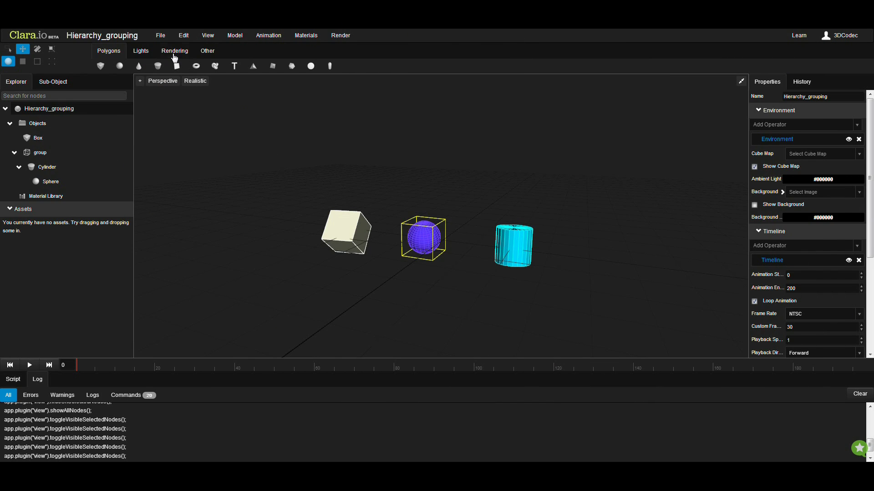
Step: Hide all objects of the Null category using Hide by Category
{"action": "left_click", "coordinate": [186, 39]}
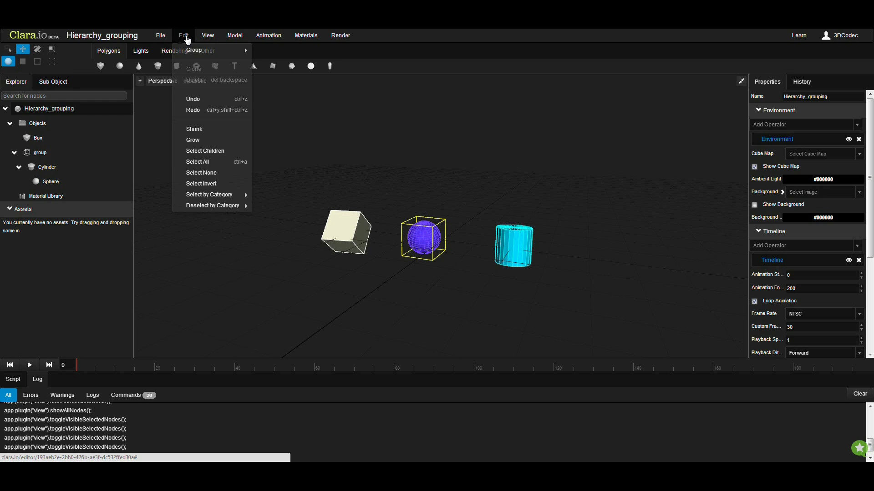
{"action": "left_click", "coordinate": [205, 36]}
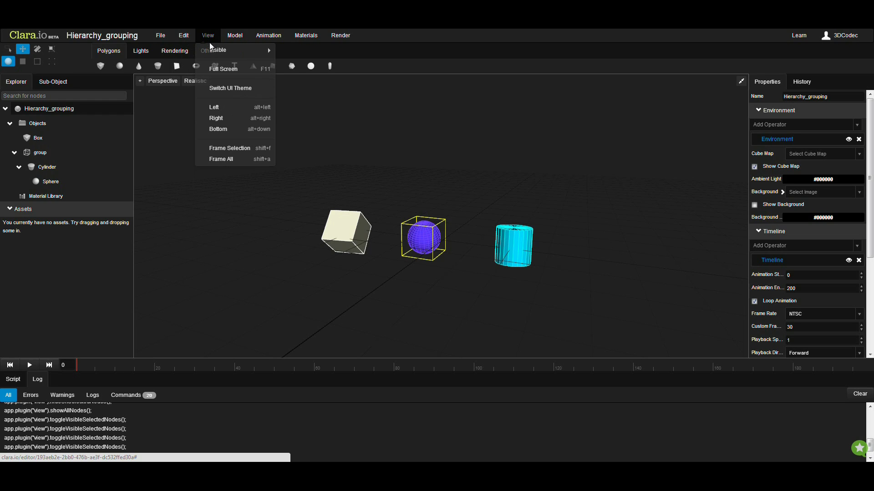
{"action": "mouse_move", "coordinate": [227, 54]}
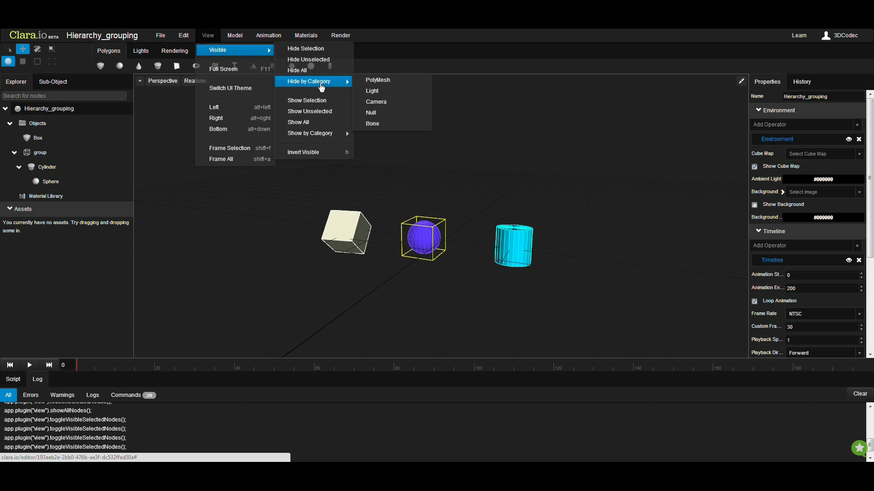
{"action": "mouse_move", "coordinate": [324, 84]}
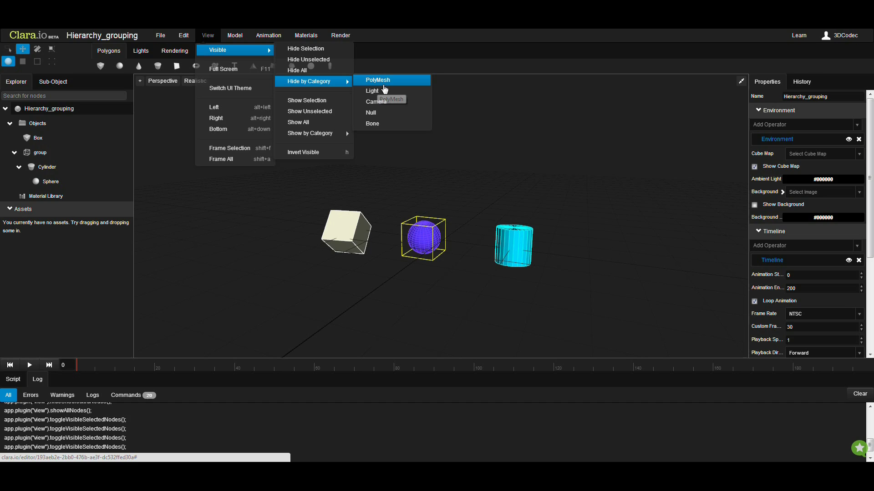
{"action": "left_click", "coordinate": [379, 117]}
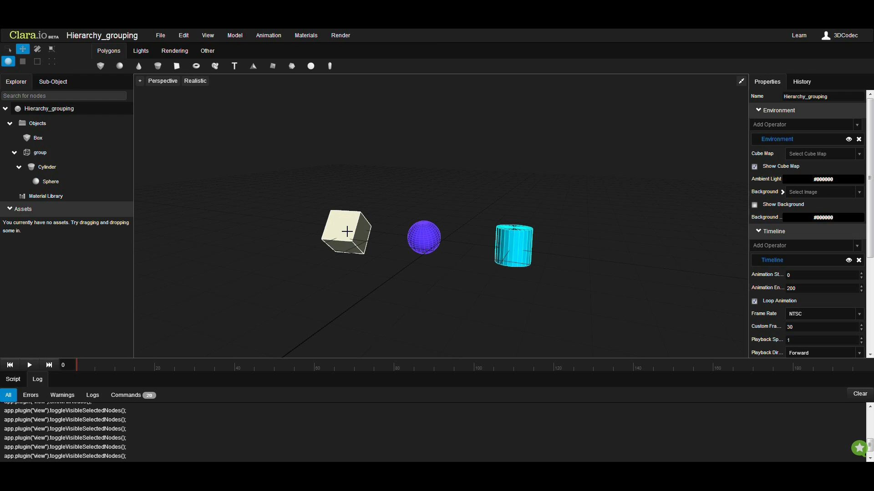
Step: Restore all hidden objects with Show All, starting from the sphere's node, and clear the selection
{"action": "left_click", "coordinate": [48, 181]}
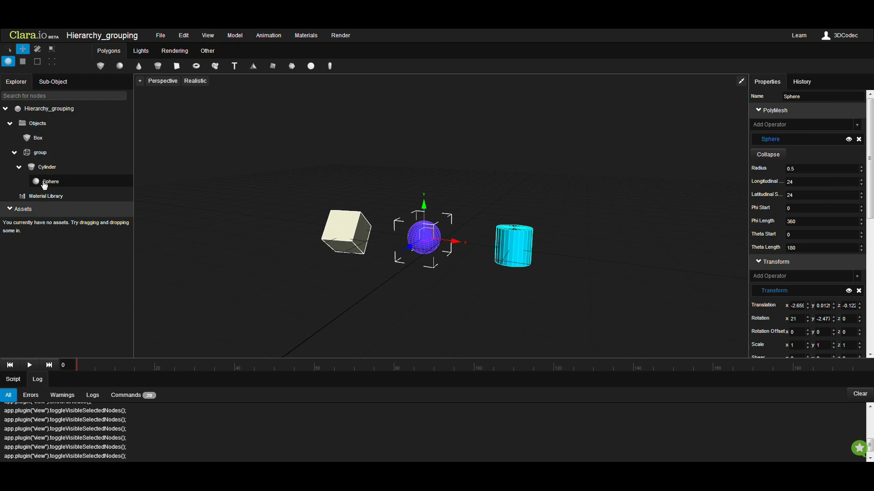
{"action": "right_click", "coordinate": [48, 181]}
{"action": "left_click", "coordinate": [78, 352]}
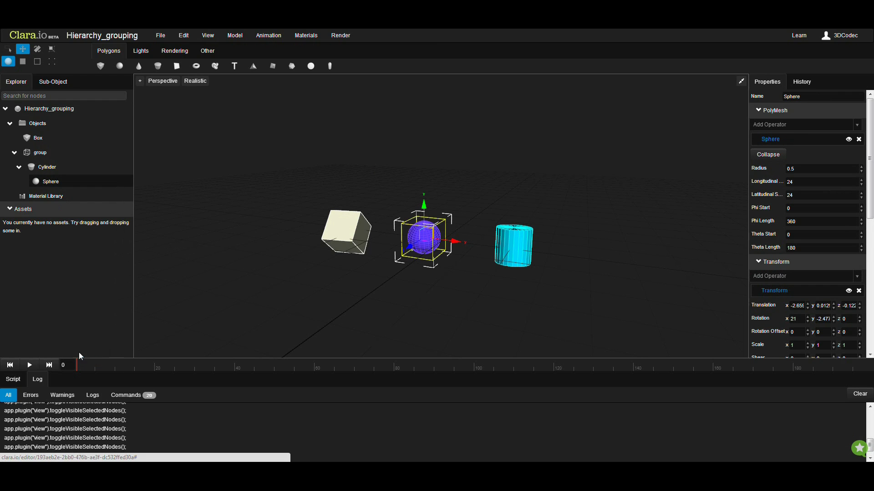
{"action": "left_click", "coordinate": [336, 164]}
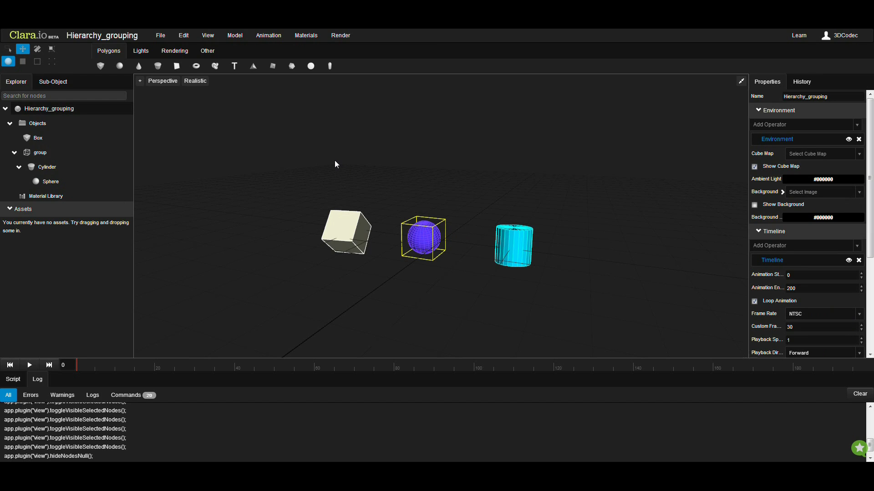